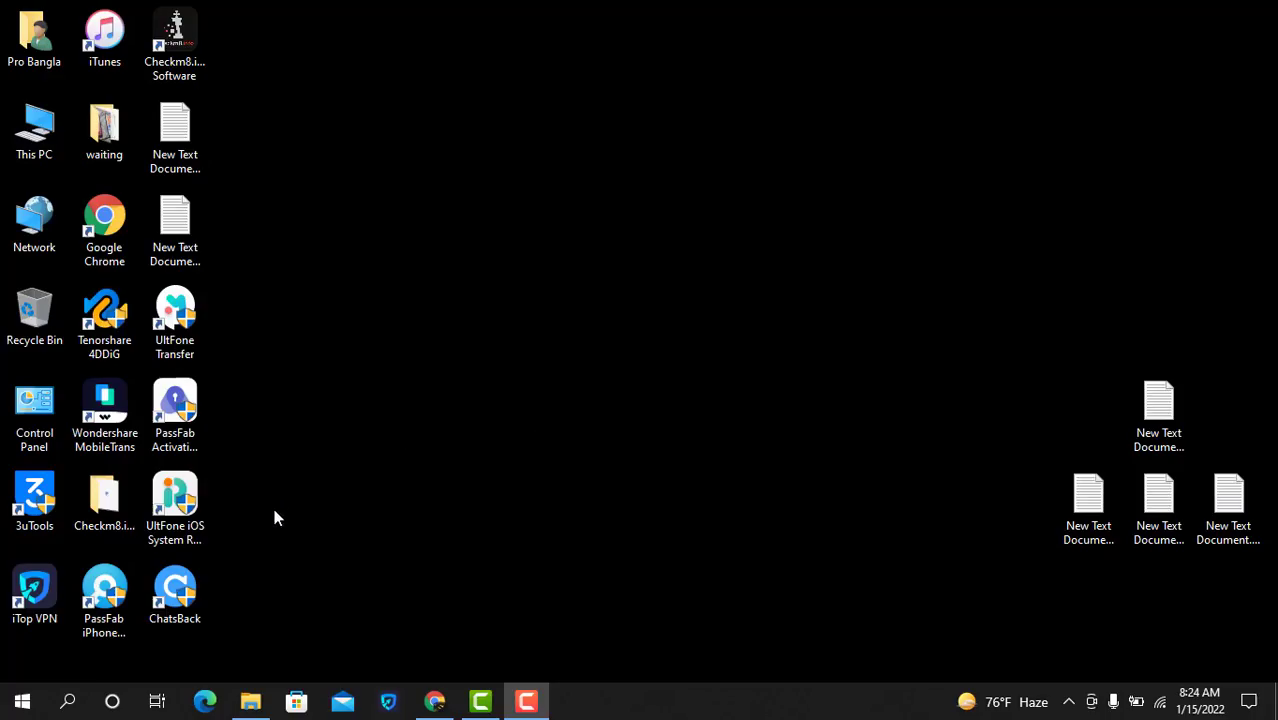
Step: Launch ChatsBack and close the Message Center announcements popup
{"action": "double_click", "coordinate": [190, 600]}
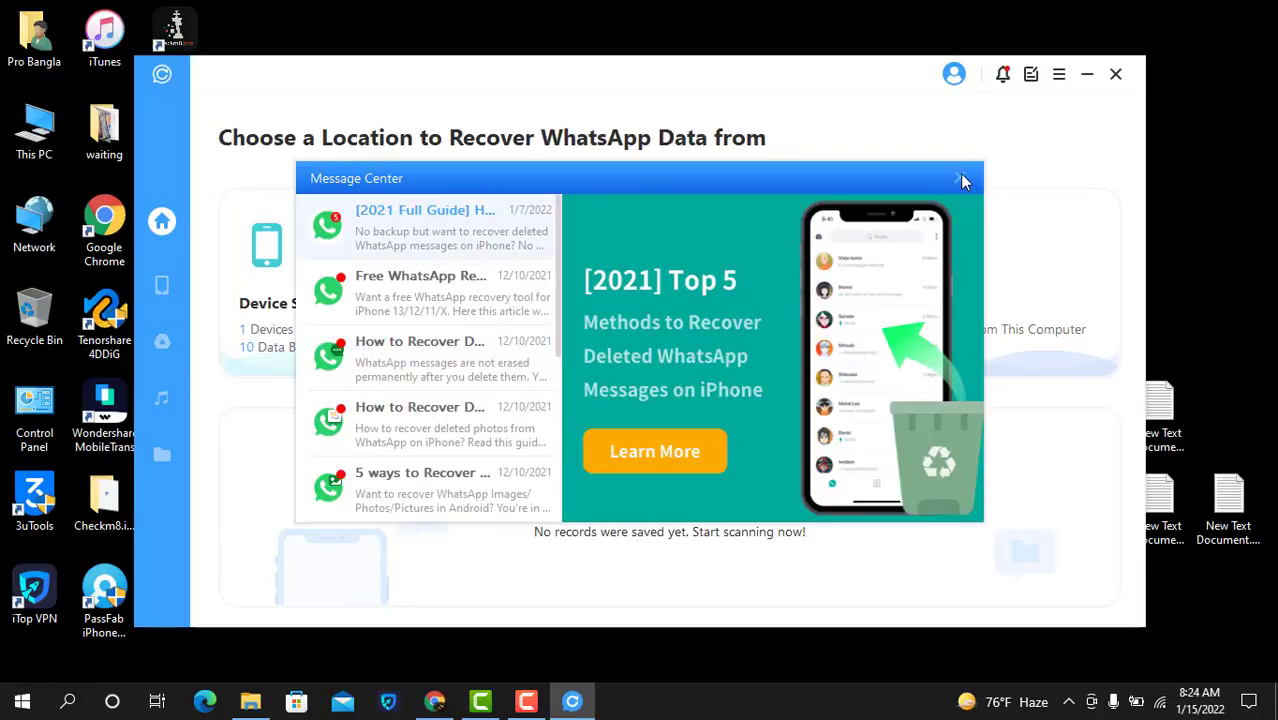
{"action": "left_click", "coordinate": [960, 177]}
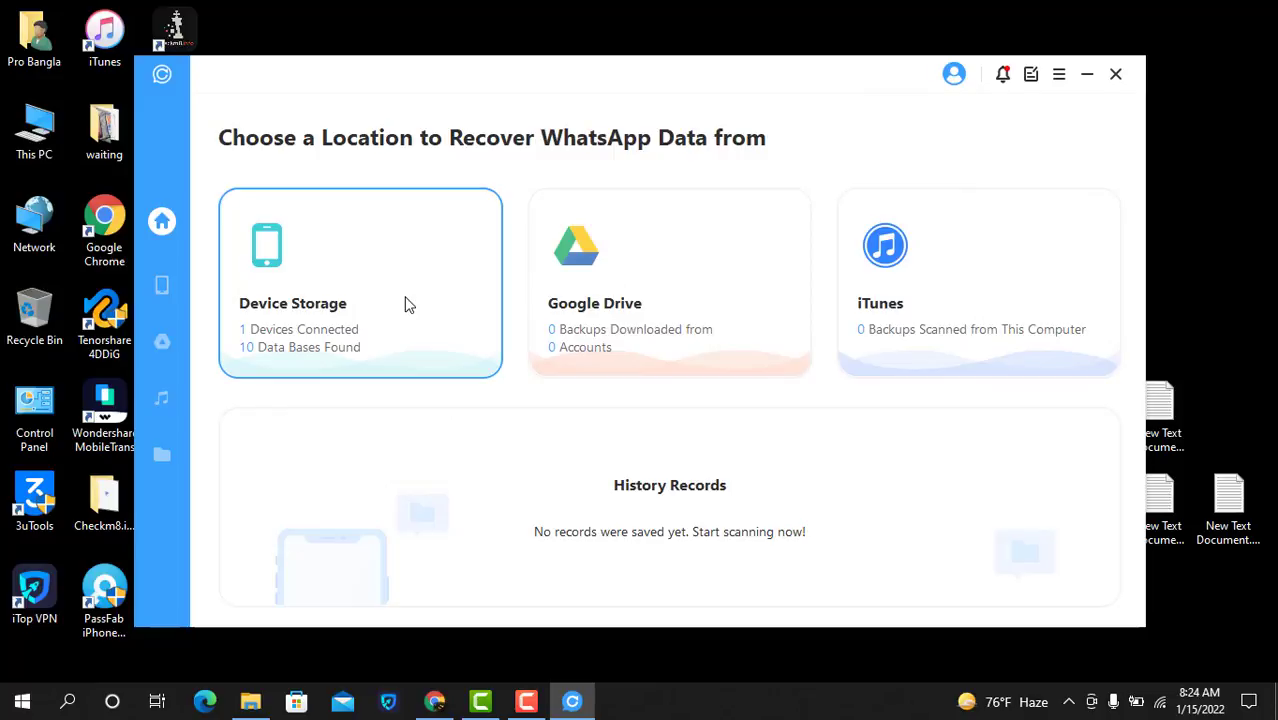
Step: Choose Google Drive recovery and sign in with the Google account e-mail and password
{"action": "left_click", "coordinate": [599, 300]}
{"action": "left_click", "coordinate": [852, 357]}
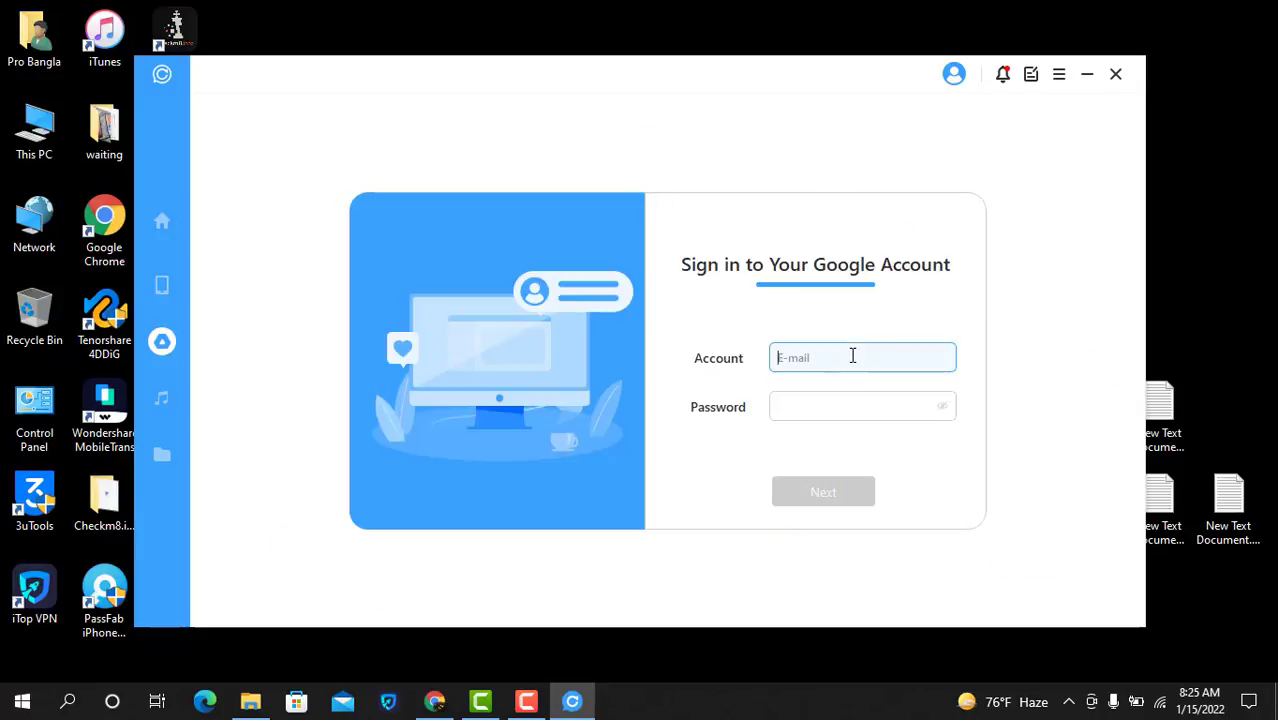
{"action": "left_click", "coordinate": [824, 405]}
{"action": "type", "text": "**************"}
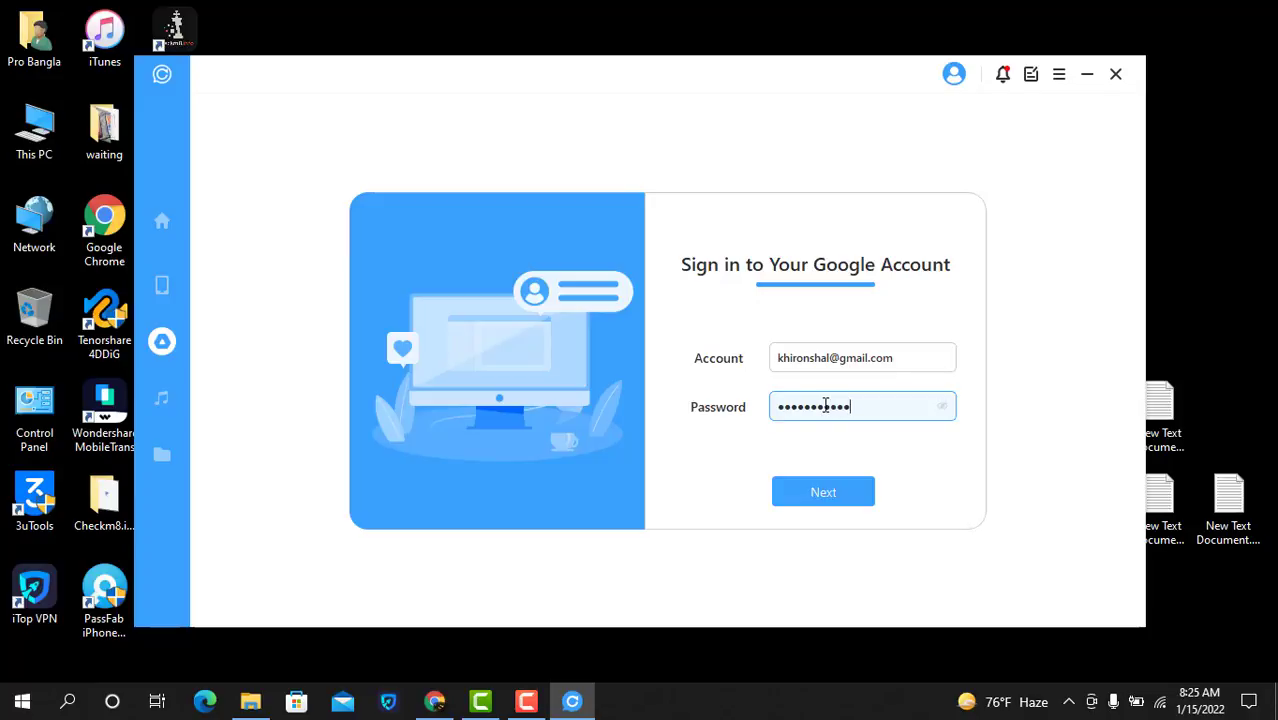
{"action": "type", "text": "********"}
{"action": "left_click", "coordinate": [828, 490]}
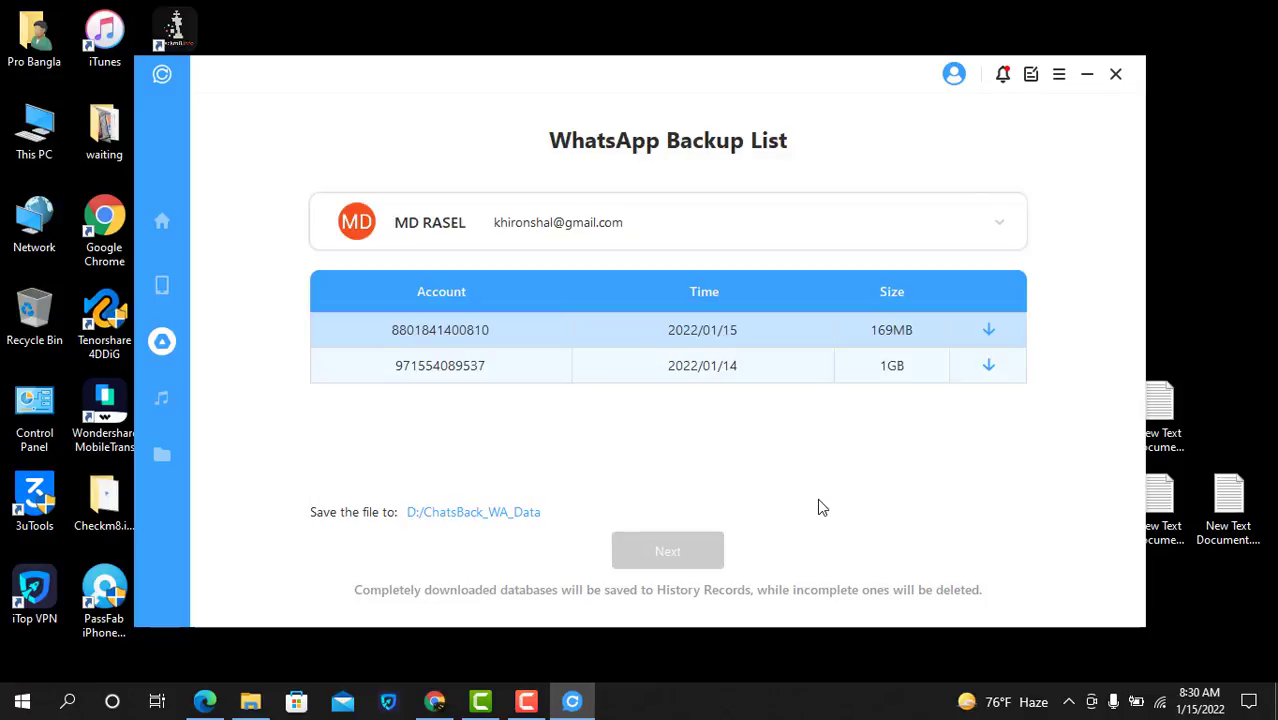
Step: Download the 169MB 2022/01/15 backup rather than the 1GB 2022/01/14 one
{"action": "left_click", "coordinate": [446, 372]}
{"action": "left_click", "coordinate": [446, 338]}
{"action": "left_click", "coordinate": [989, 336]}
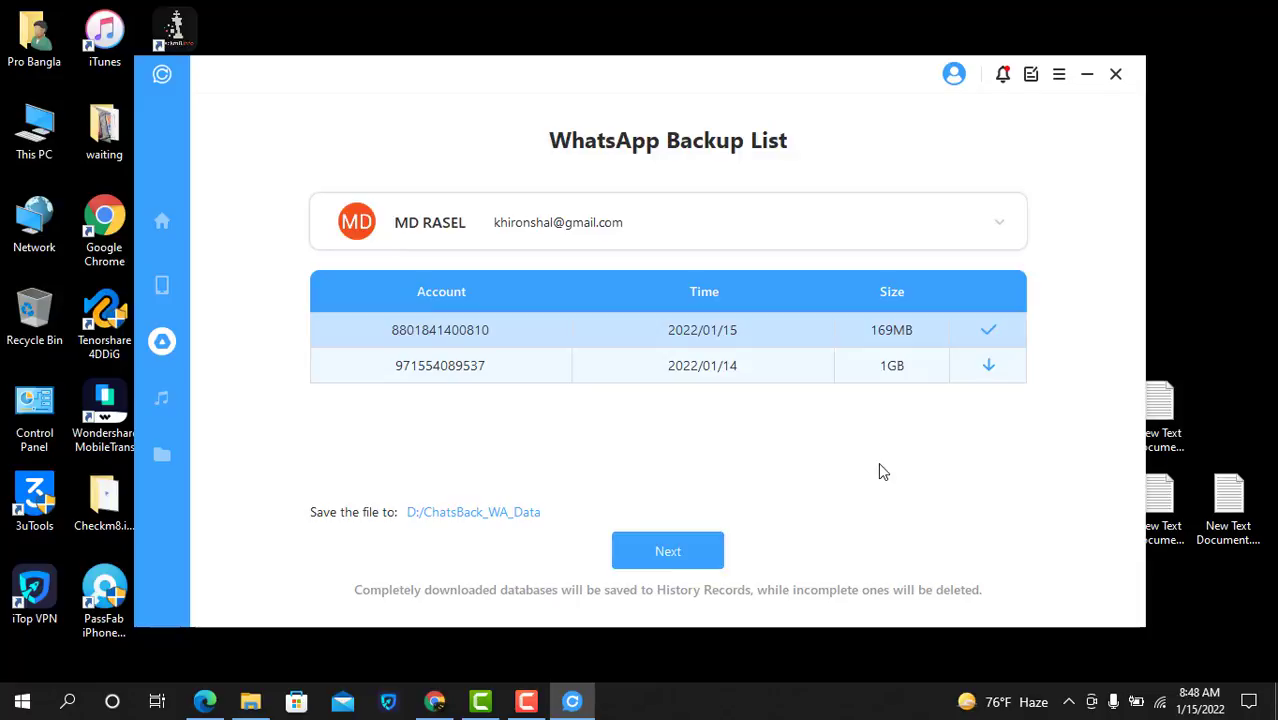
Step: Proceed from the backup list to start analysing the downloaded 169MB backup
{"action": "left_click", "coordinate": [675, 552]}
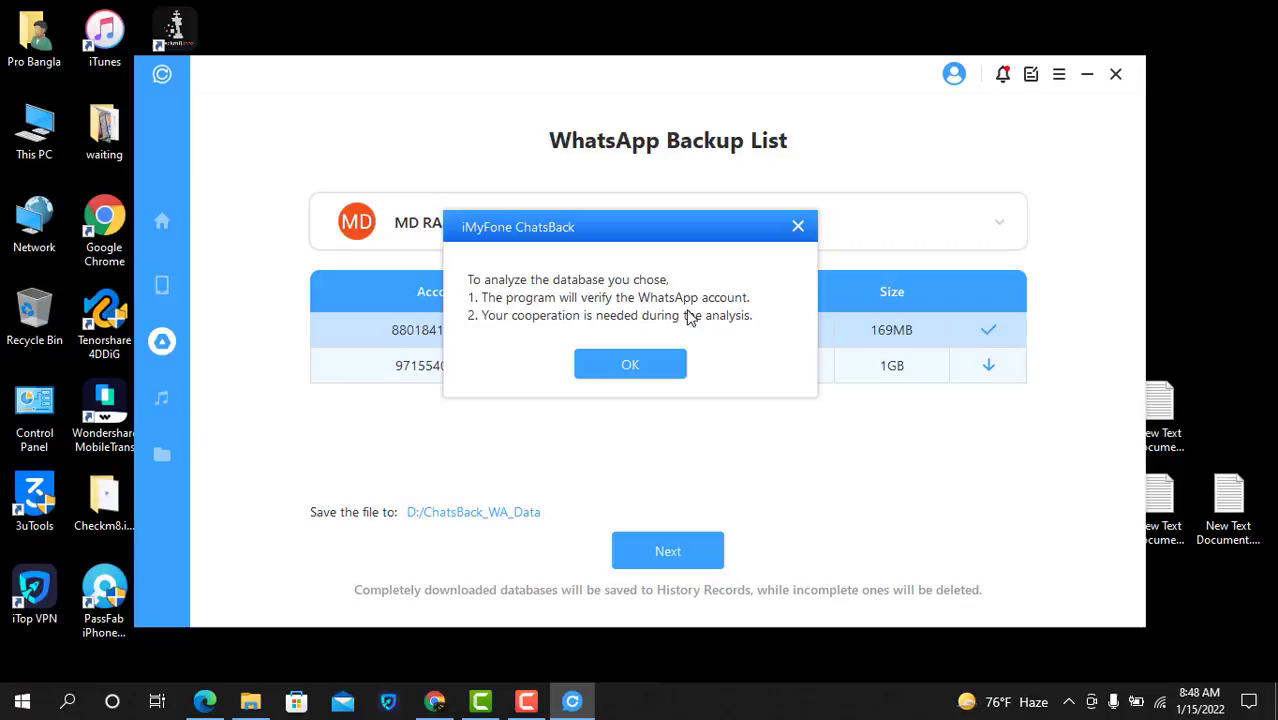
Step: Accept the verification notice, enter the country code and phone number, and request the SMS code
{"action": "left_click", "coordinate": [646, 360]}
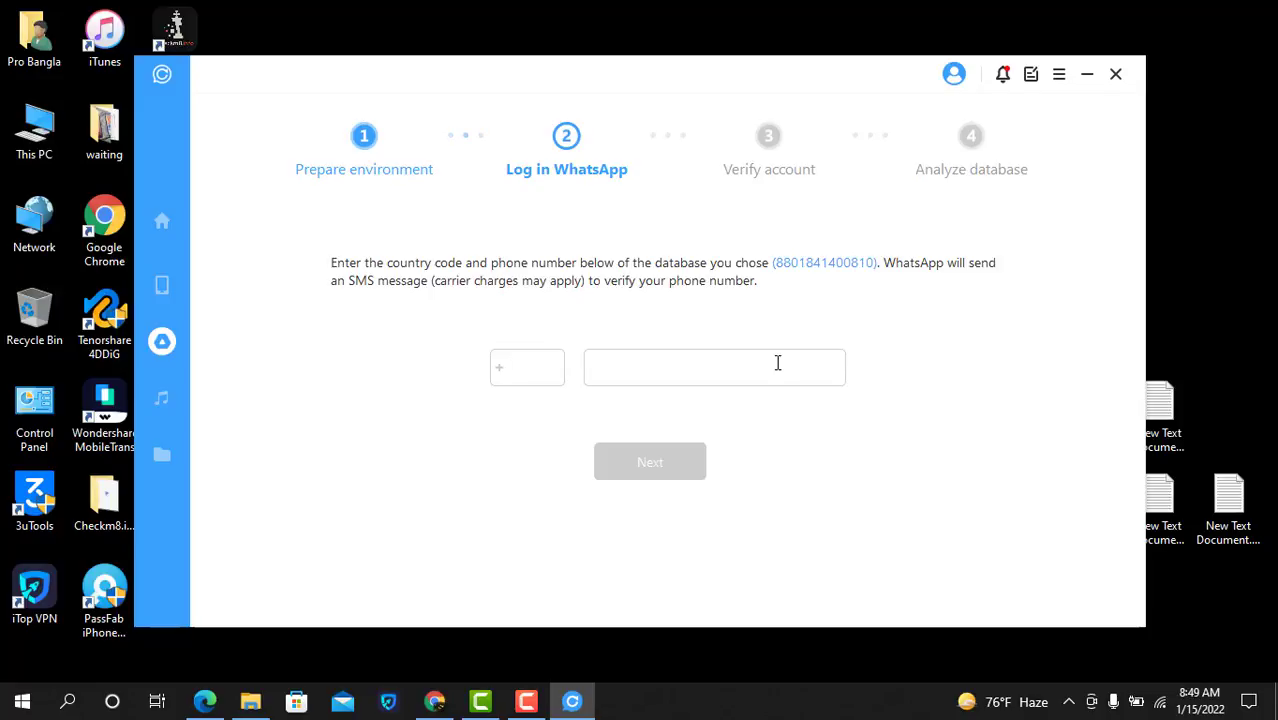
{"action": "left_click", "coordinate": [678, 373]}
{"action": "left_click", "coordinate": [537, 370]}
{"action": "left_click", "coordinate": [655, 371]}
{"action": "left_click", "coordinate": [645, 468]}
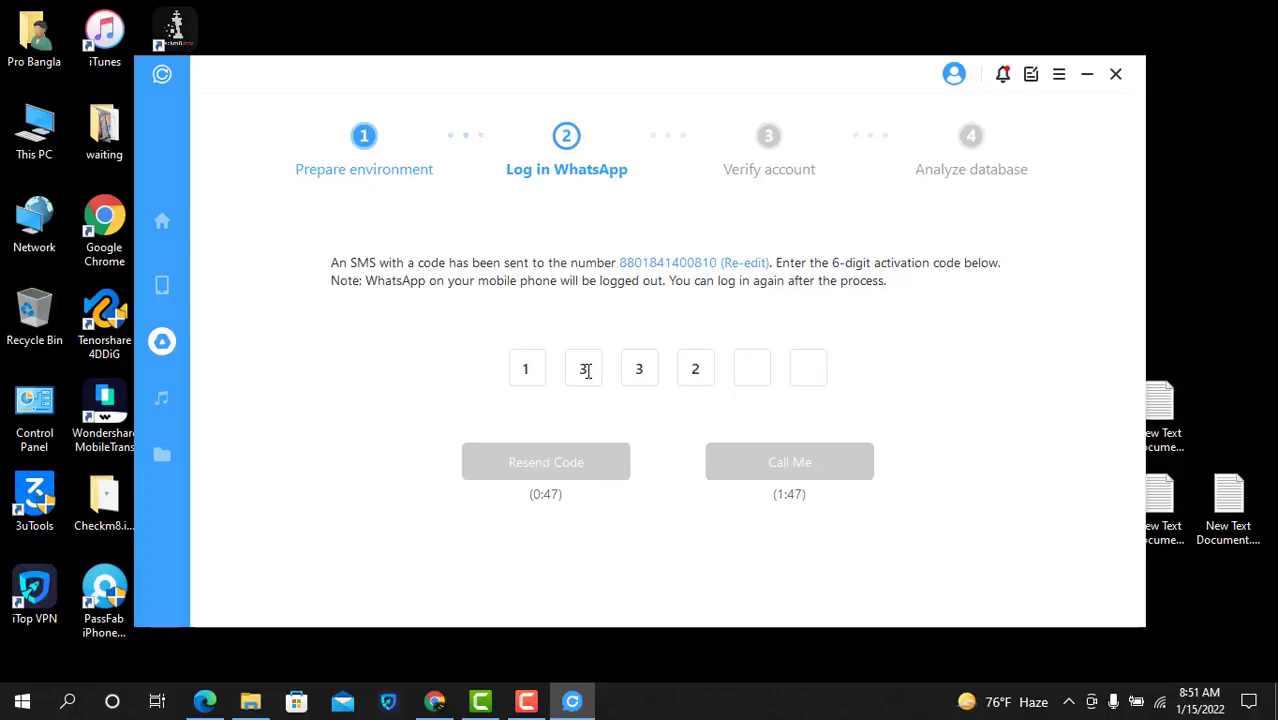
Step: Enter the six-digit SMS verification code so the backup database gets analysed
{"action": "type", "text": "63"}
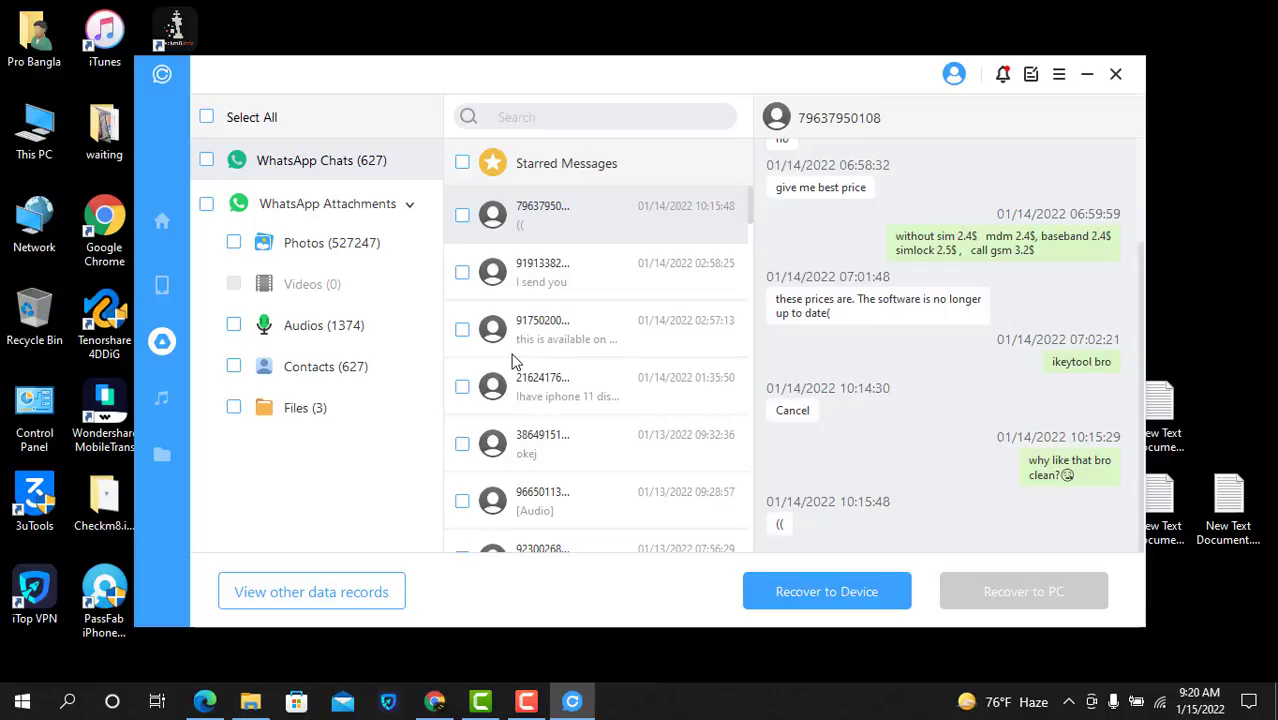
Step: Preview the first six recovered conversations in the chat list
{"action": "scroll", "coordinate": [571, 281], "scroll_direction": "down", "scroll_amount": 10}
{"action": "left_click", "coordinate": [582, 269]}
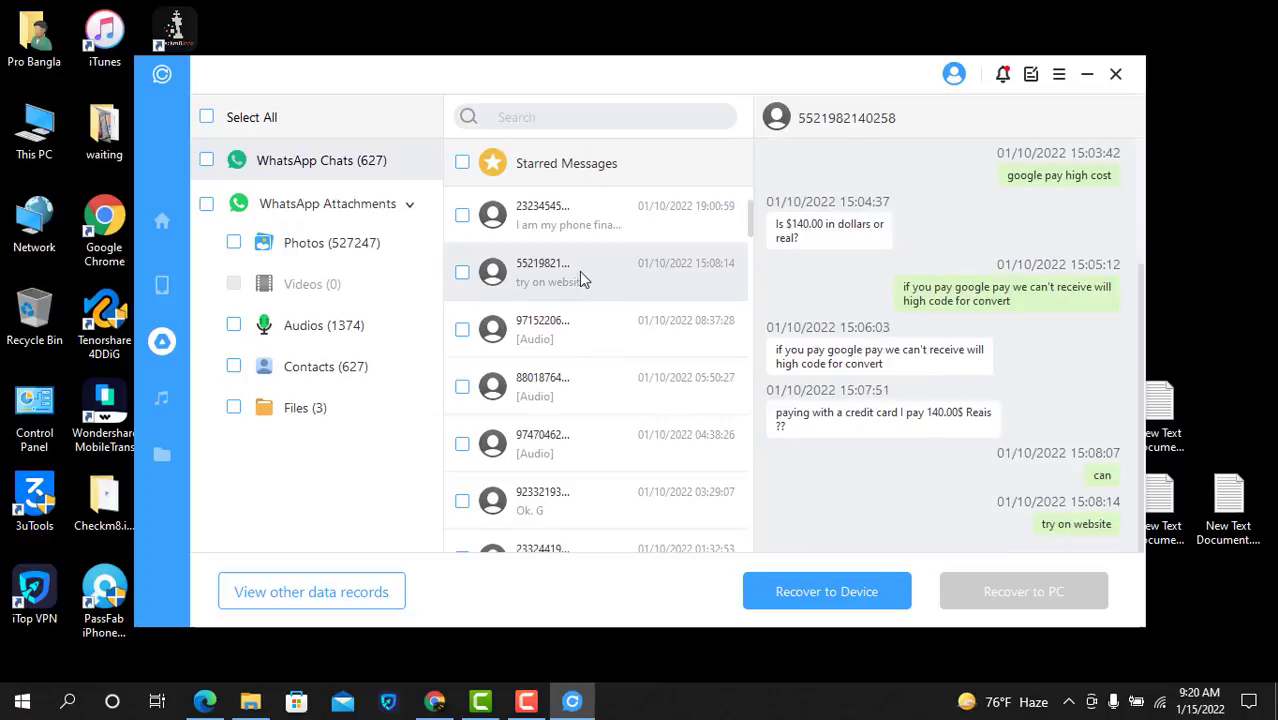
{"action": "left_click", "coordinate": [581, 335]}
{"action": "left_click", "coordinate": [564, 387]}
{"action": "left_click", "coordinate": [566, 440]}
{"action": "left_click", "coordinate": [583, 500]}
{"action": "scroll", "coordinate": [585, 437], "scroll_direction": "down", "scroll_amount": 5}
{"action": "left_click", "coordinate": [562, 451]}
Step: Preview several older conversations, then tick Starred Messages to include them in recovery
{"action": "scroll", "coordinate": [568, 446], "scroll_direction": "down", "scroll_amount": 10}
{"action": "left_click", "coordinate": [576, 447]}
{"action": "scroll", "coordinate": [576, 447], "scroll_direction": "down", "scroll_amount": 3}
{"action": "left_click", "coordinate": [562, 455]}
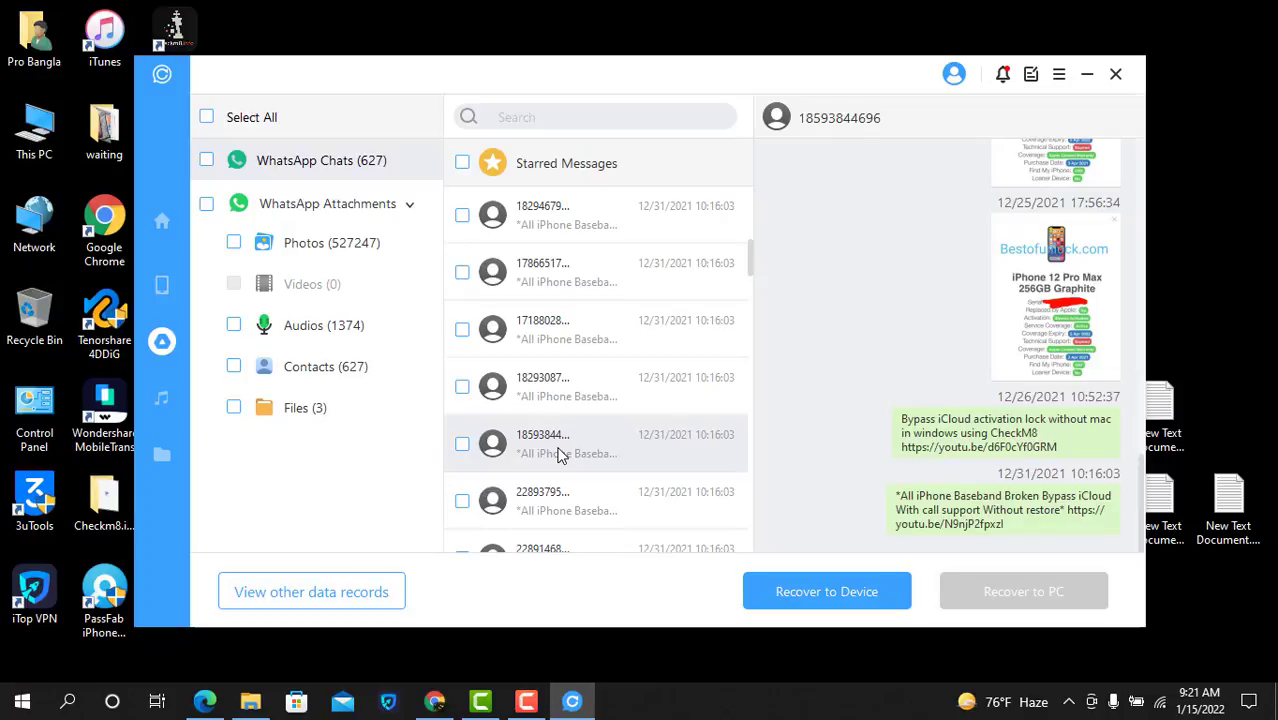
{"action": "left_click", "coordinate": [500, 330]}
{"action": "left_click", "coordinate": [593, 290]}
{"action": "scroll", "coordinate": [617, 341], "scroll_direction": "down", "scroll_amount": 3}
{"action": "scroll", "coordinate": [617, 341], "scroll_direction": "up", "scroll_amount": 3}
{"action": "left_click", "coordinate": [624, 242]}
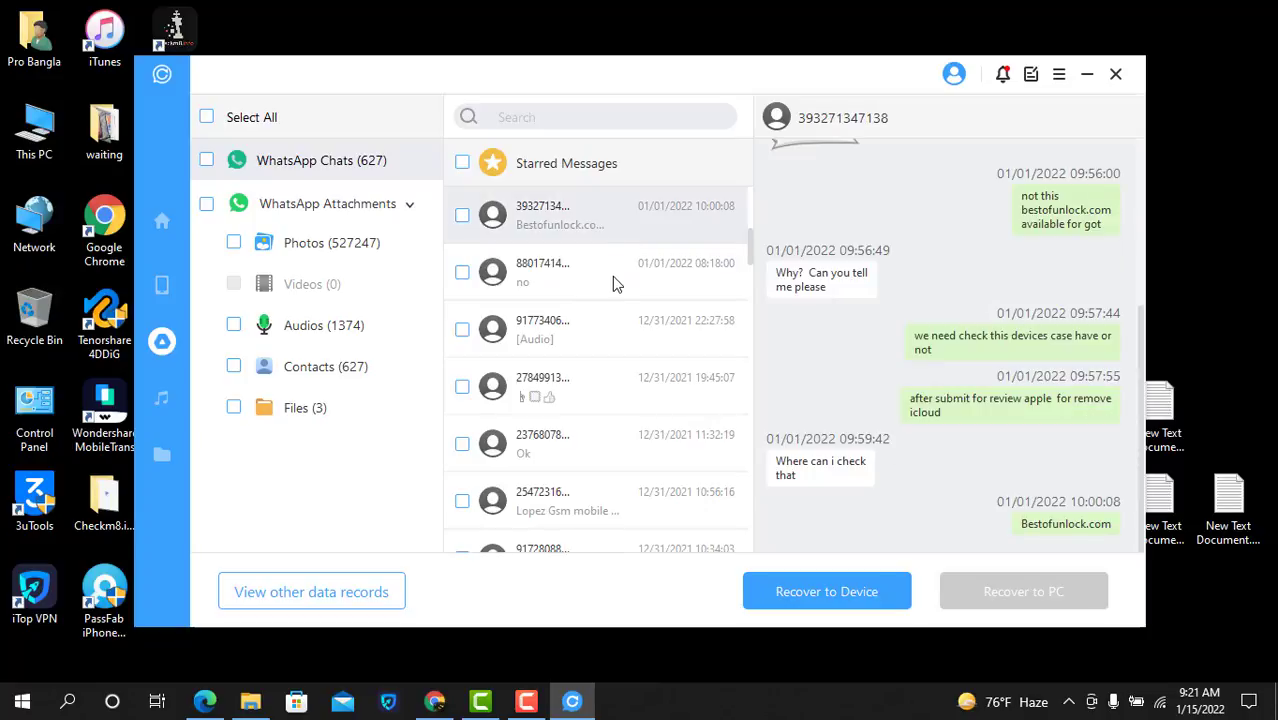
{"action": "left_click", "coordinate": [464, 163]}
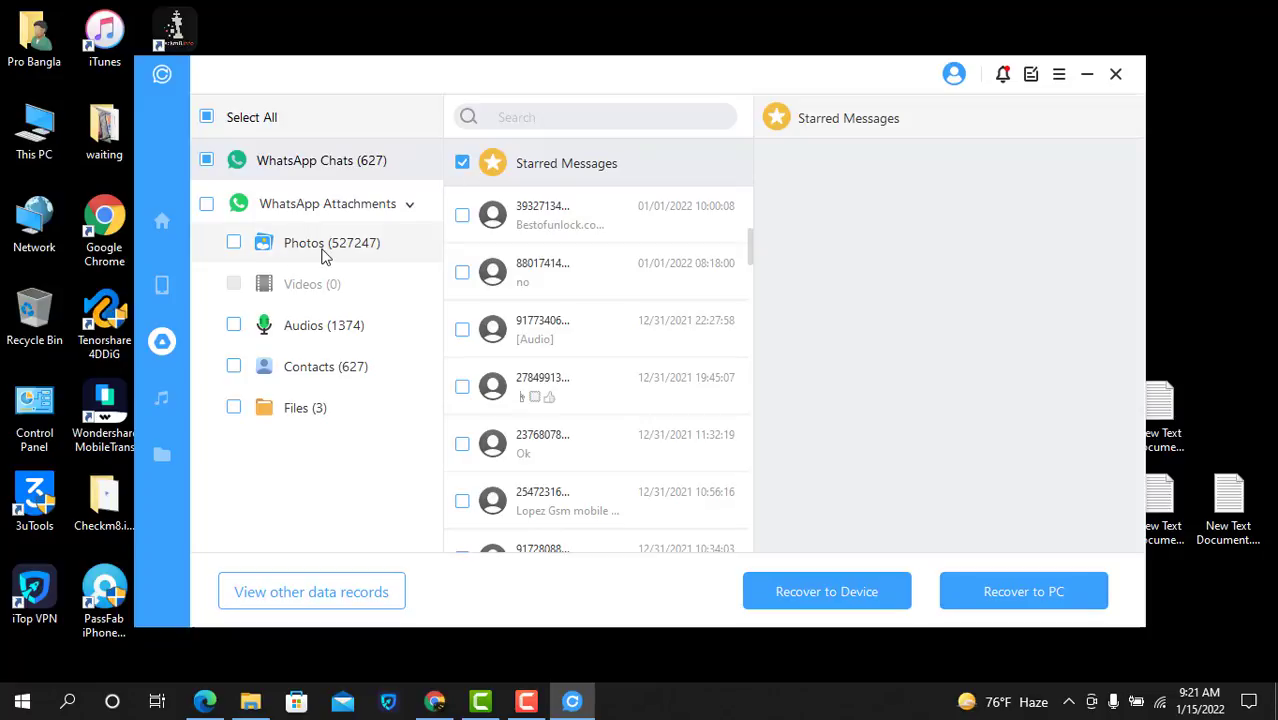
Step: Show the recovered WhatsApp photo attachments and scroll through the thumbnail gallery
{"action": "left_click", "coordinate": [352, 256]}
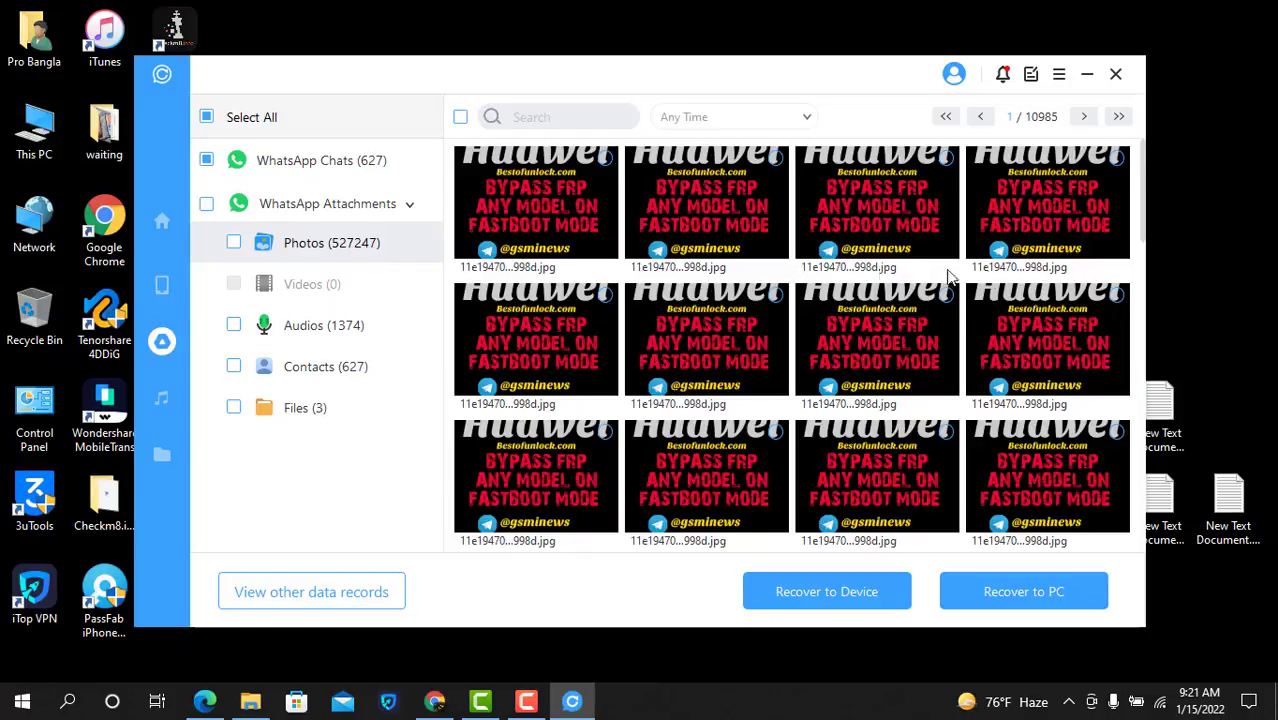
{"action": "scroll", "coordinate": [973, 305], "scroll_direction": "down", "scroll_amount": 5}
{"action": "scroll", "coordinate": [973, 310], "scroll_direction": "up", "scroll_amount": 5}
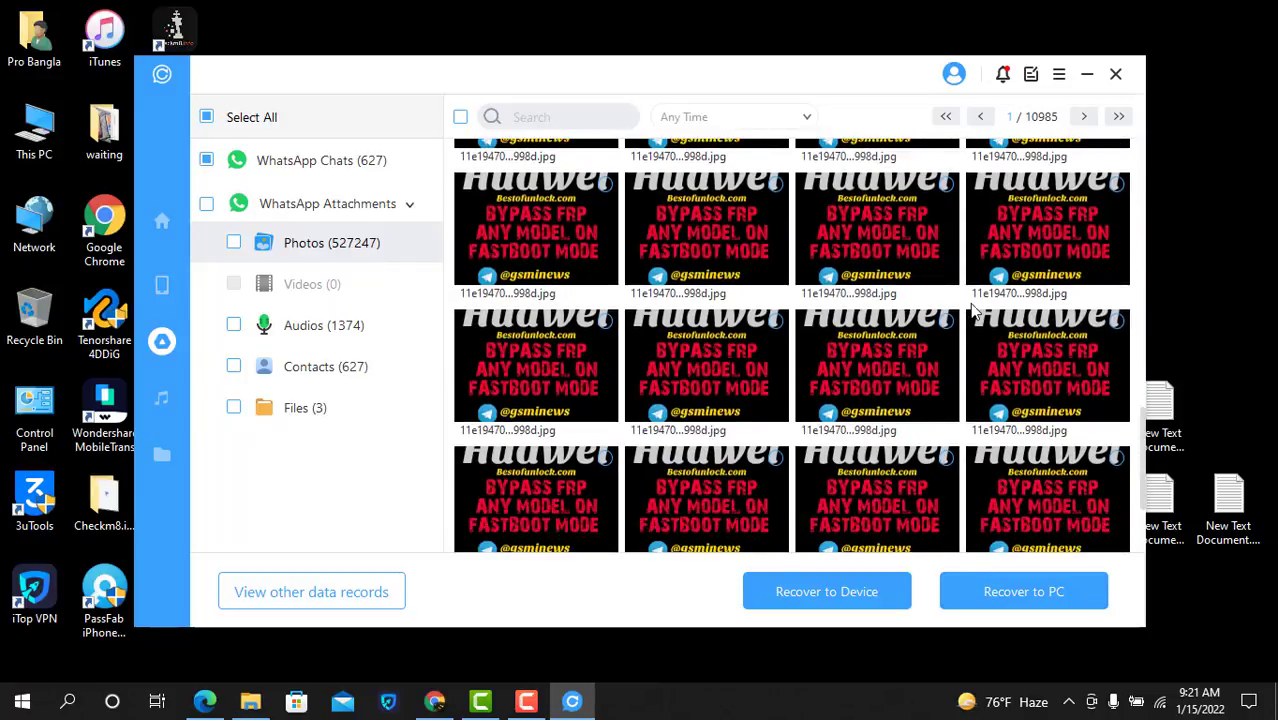
{"action": "scroll", "coordinate": [973, 313], "scroll_direction": "down", "scroll_amount": 2}
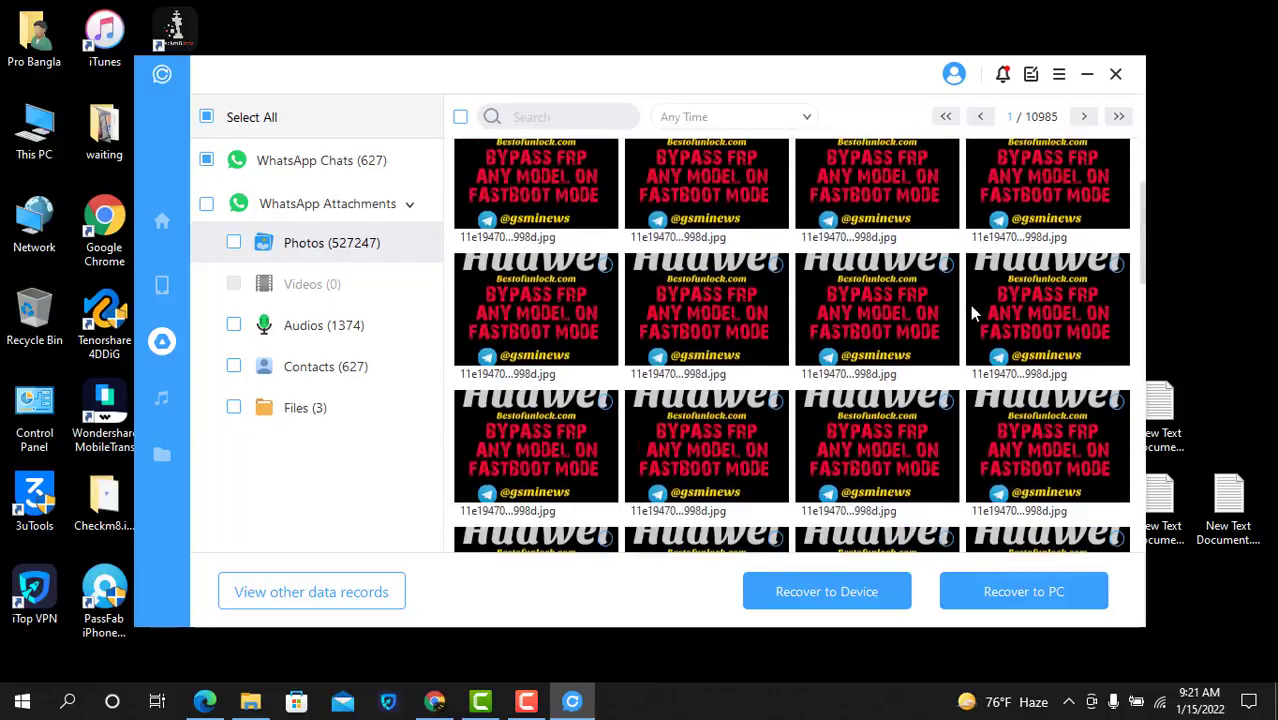
{"action": "scroll", "coordinate": [973, 313], "scroll_direction": "down", "scroll_amount": 5}
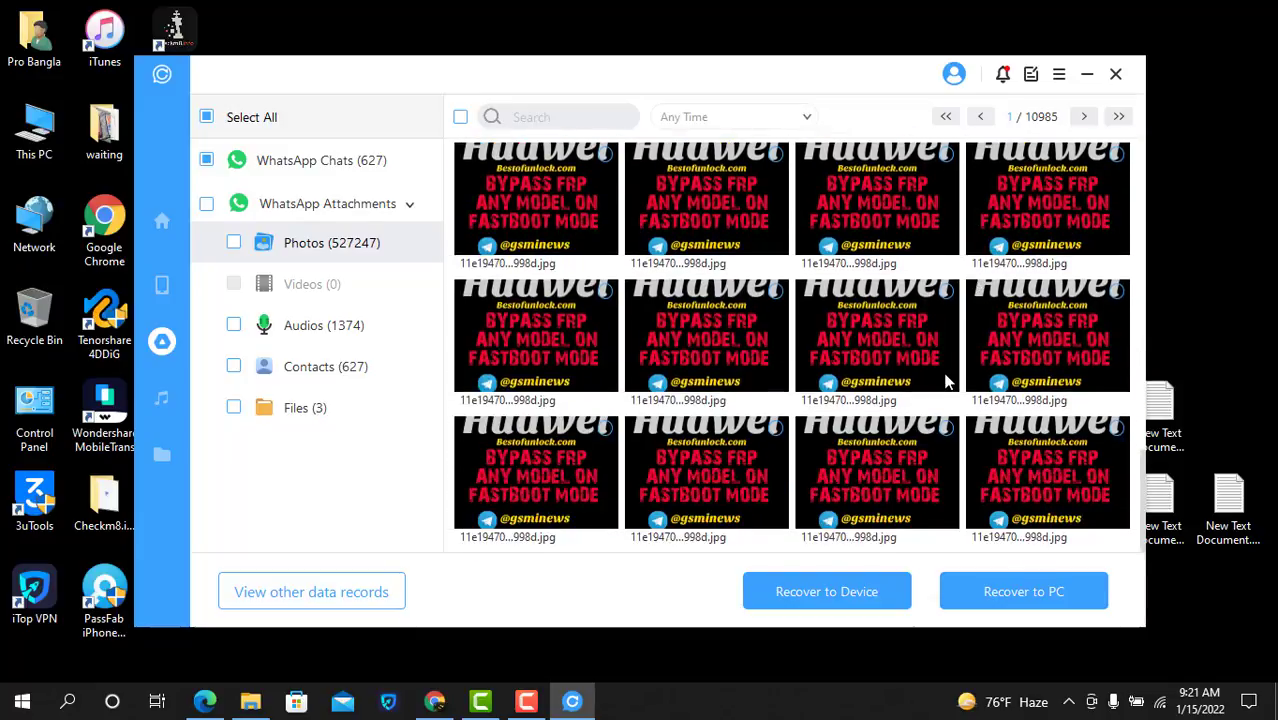